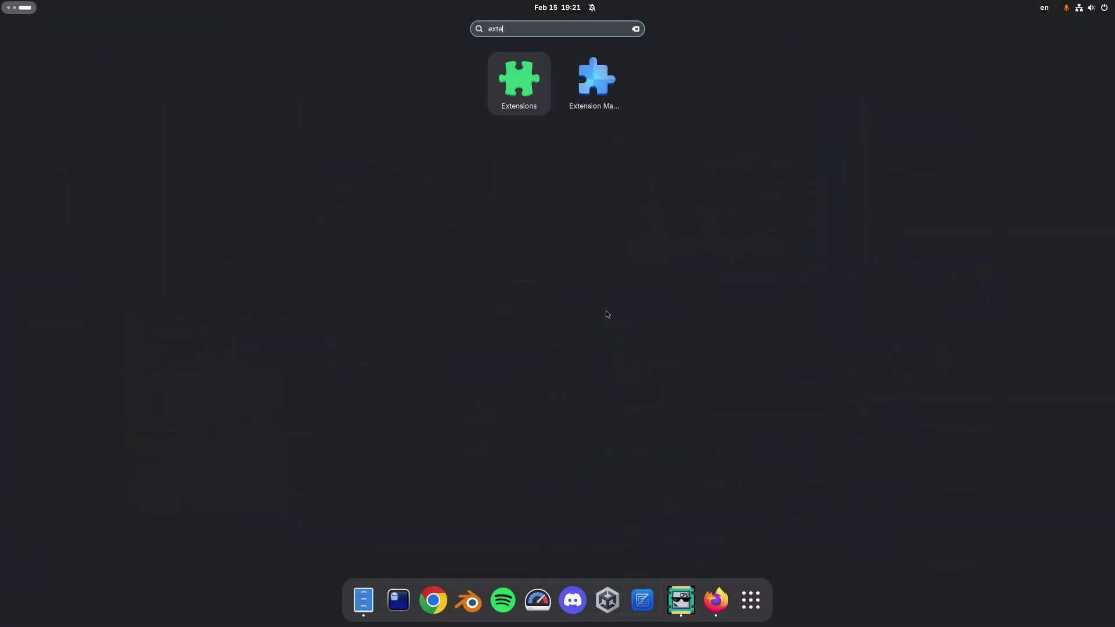
Launch Extensions and open the WTMB (Window Thumbnails) Settings from its three-dot menu.
{"action": "key", "text": "Right"}
{"action": "key", "text": "Left"}
{"action": "key", "text": "Return"}
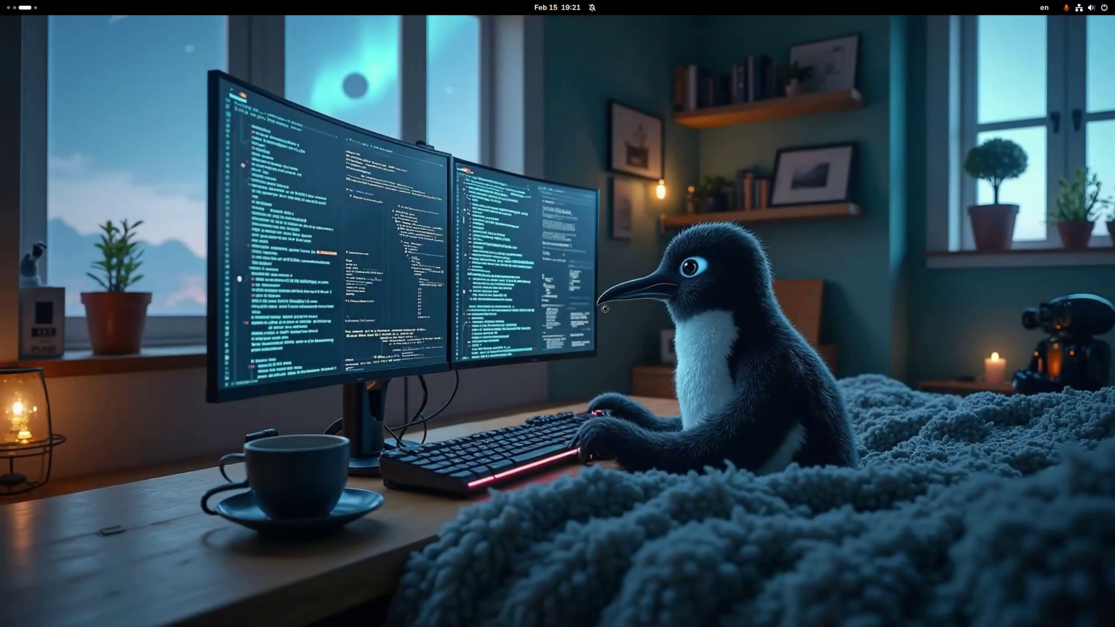
{"action": "scroll", "coordinate": [607, 314], "scroll_direction": "down", "scroll_amount": 20}
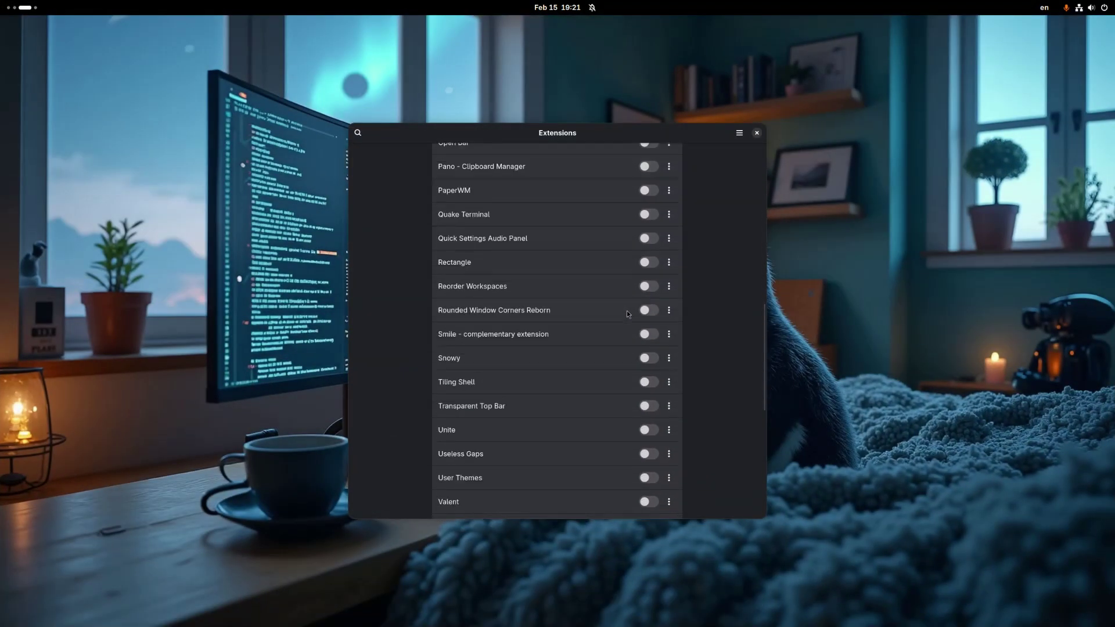
{"action": "scroll", "coordinate": [618, 308], "scroll_direction": "down", "scroll_amount": 1}
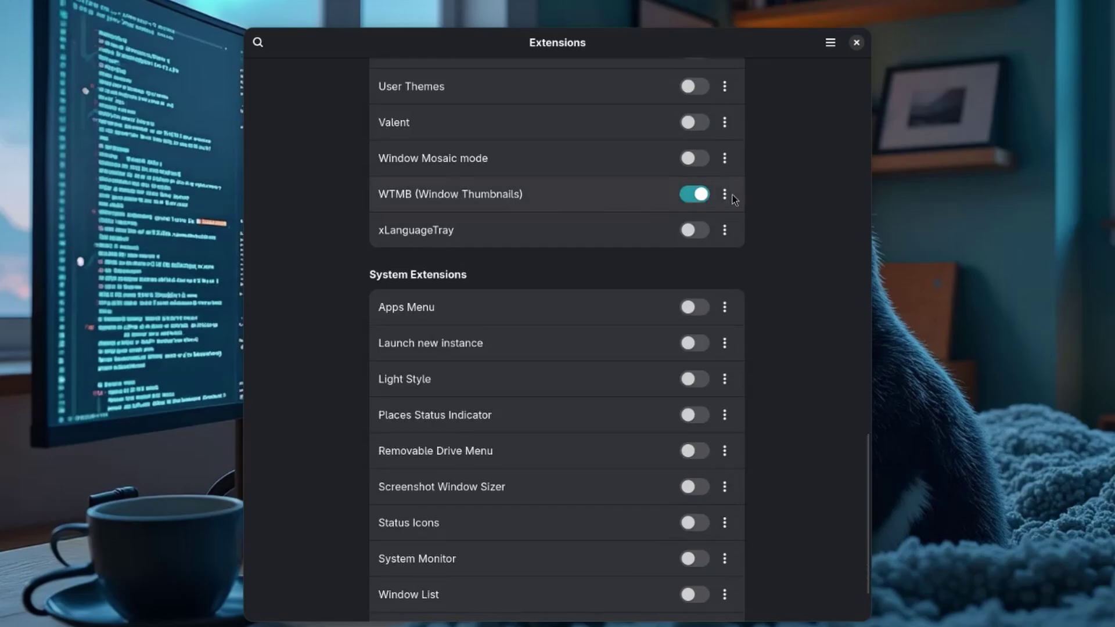
{"action": "left_click", "coordinate": [731, 195]}
{"action": "left_click", "coordinate": [723, 314]}
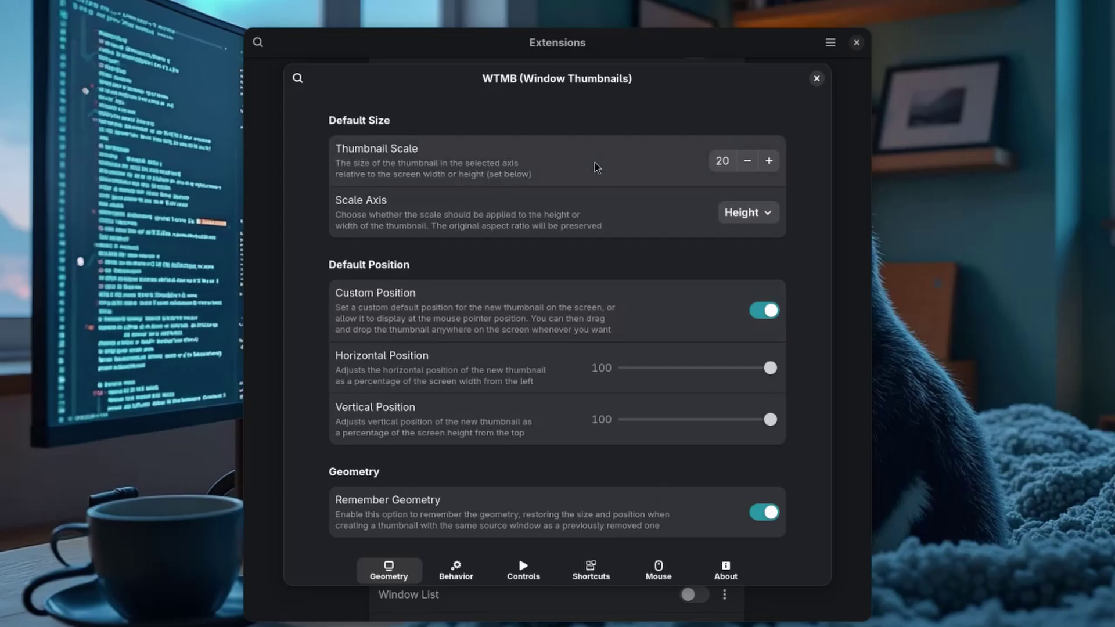
{"action": "left_click", "coordinate": [767, 213]}
{"action": "left_click", "coordinate": [757, 244]}
Set Maximum Number Of Thumbnails to Only One and keep Mouse Hover Action at No Action.
{"action": "left_click", "coordinate": [456, 564]}
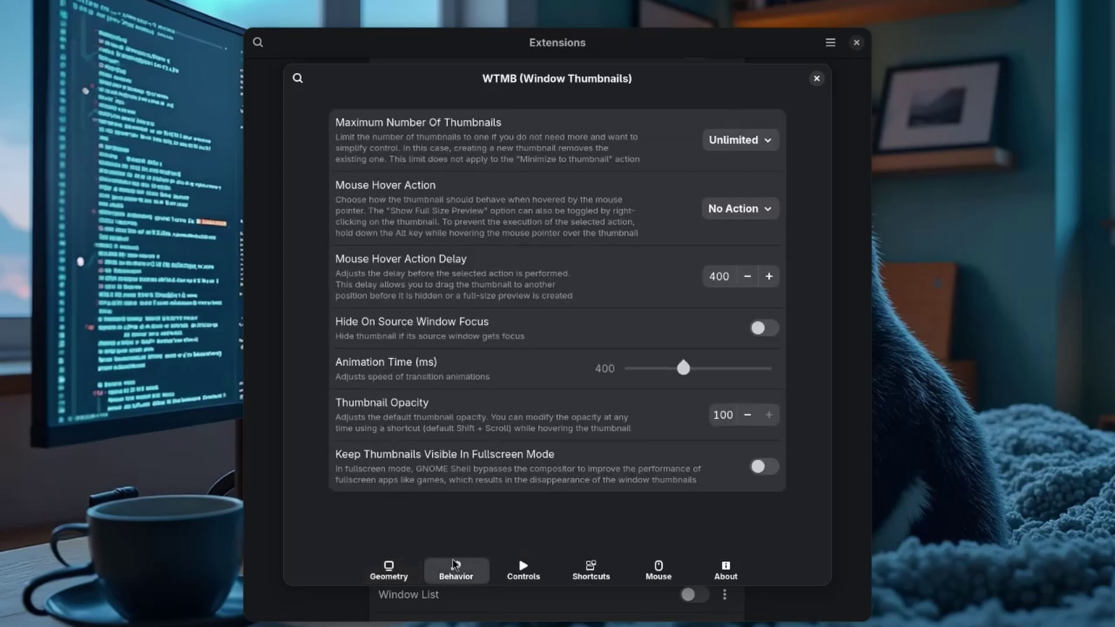
{"action": "left_click", "coordinate": [723, 144]}
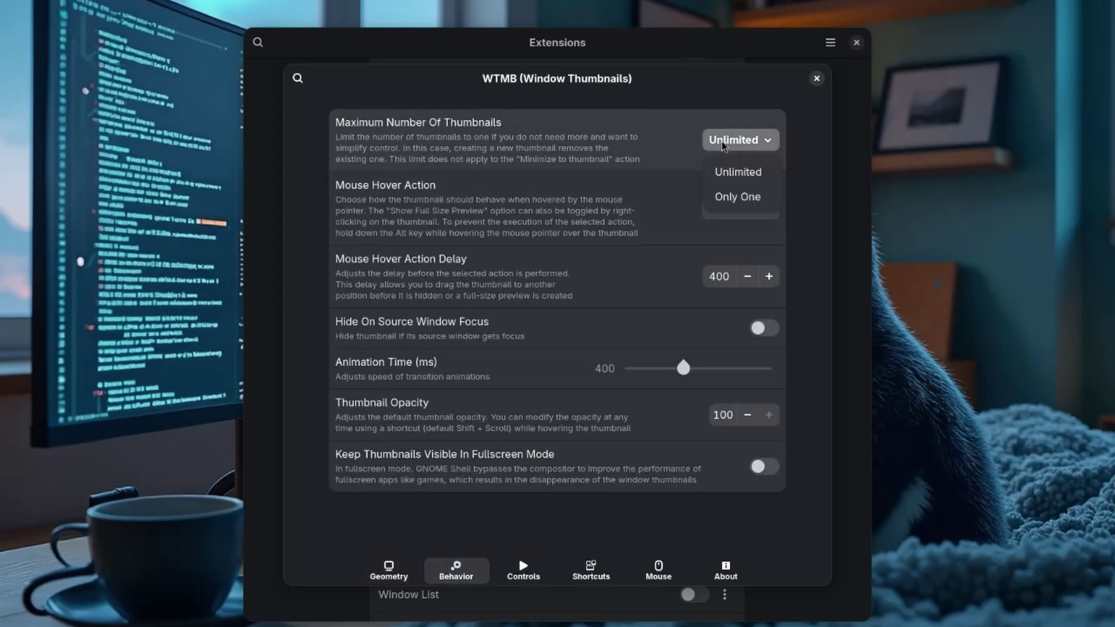
{"action": "left_click", "coordinate": [739, 197]}
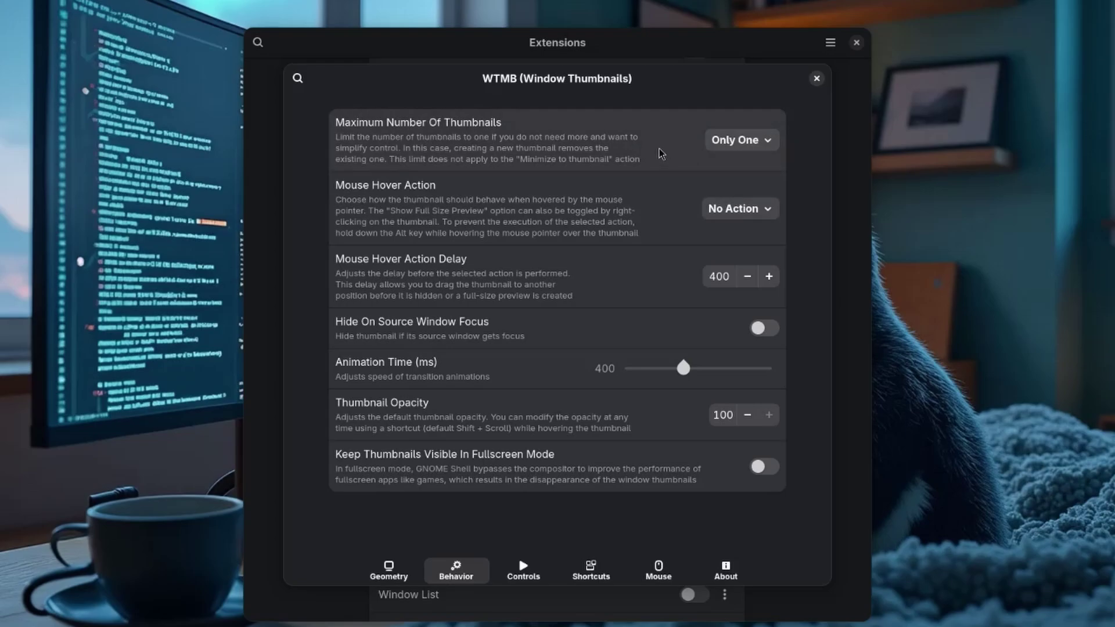
{"action": "left_click", "coordinate": [769, 209]}
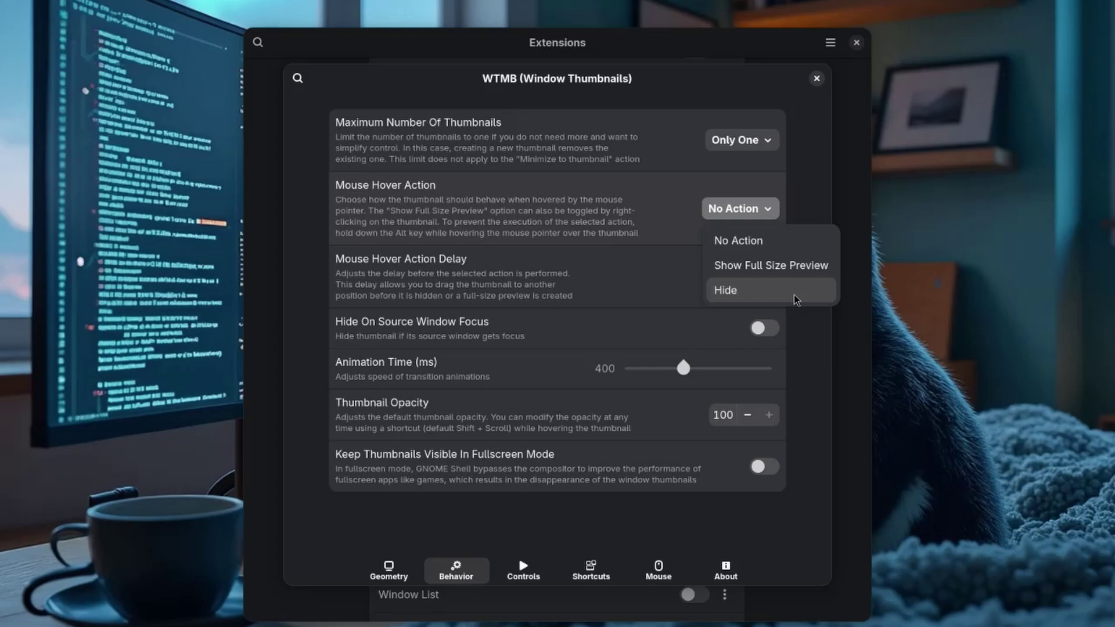
{"action": "left_click", "coordinate": [780, 247]}
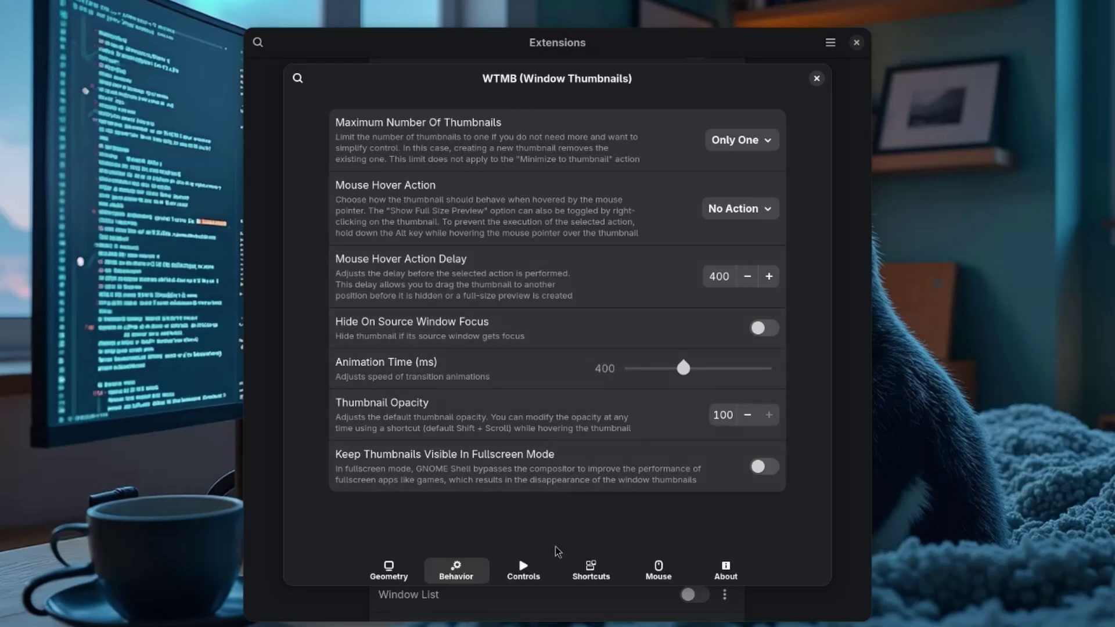
{"action": "left_click", "coordinate": [523, 569]}
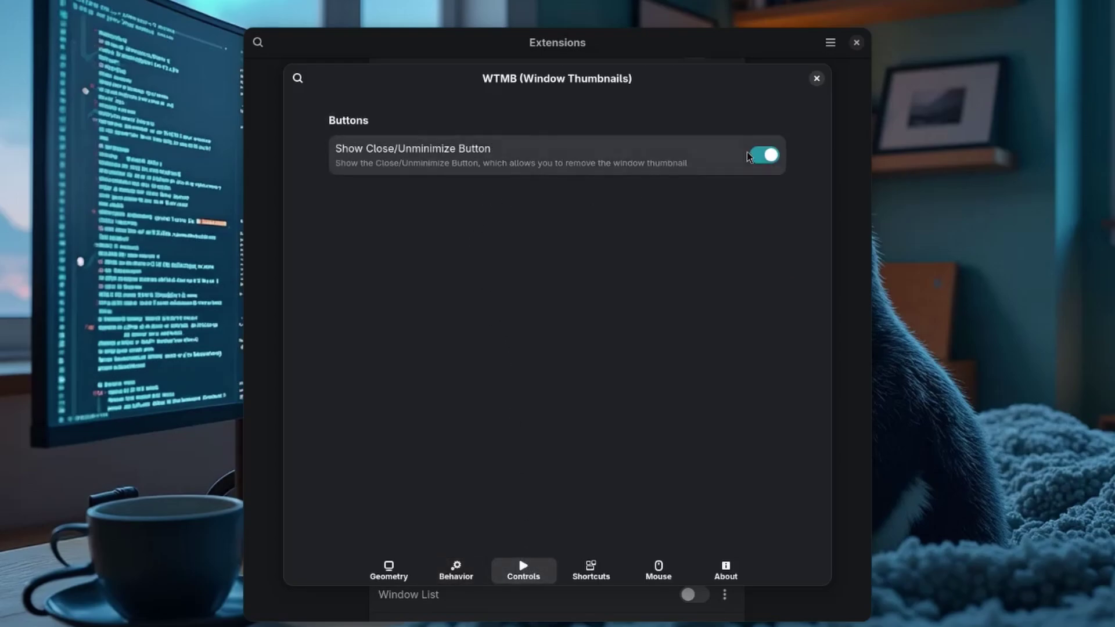
Toggle Show Close/Unminimize Button off and back on, then view the Shortcuts page.
{"action": "left_click", "coordinate": [650, 166]}
{"action": "left_click", "coordinate": [767, 158]}
{"action": "left_click", "coordinate": [606, 569]}
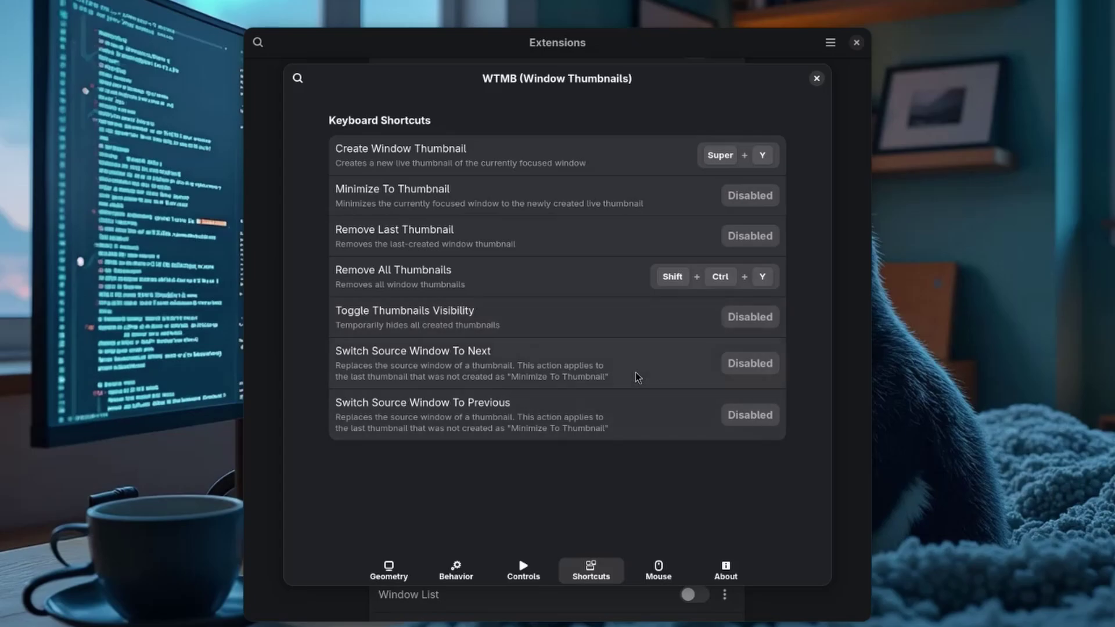
Switch to the WTMB Mouse settings page.
{"action": "left_click", "coordinate": [660, 573]}
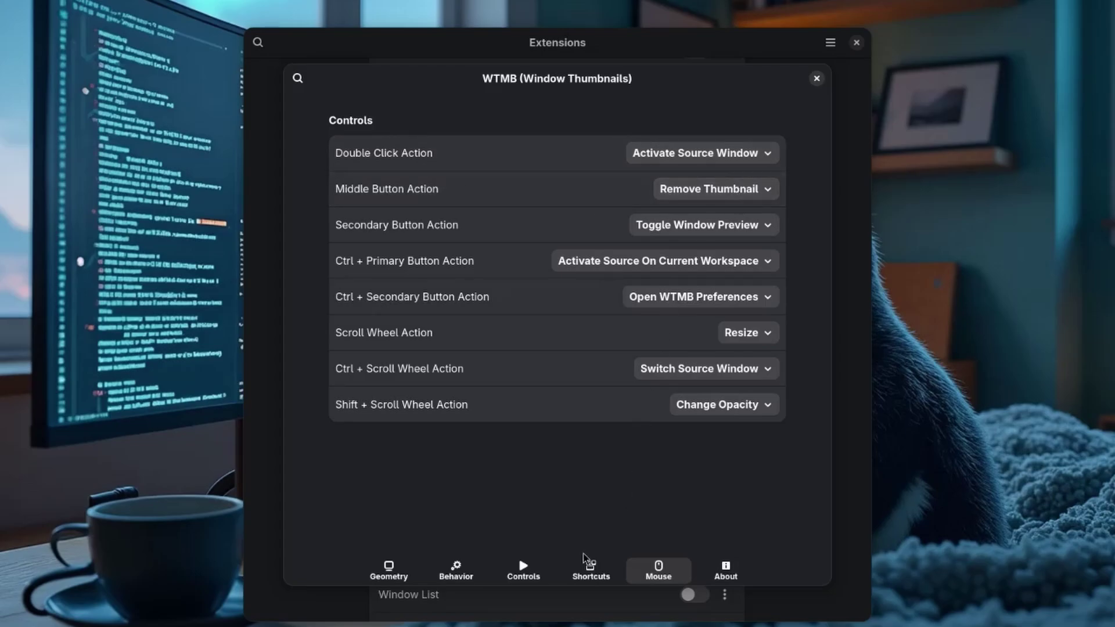
{"action": "left_click", "coordinate": [587, 568]}
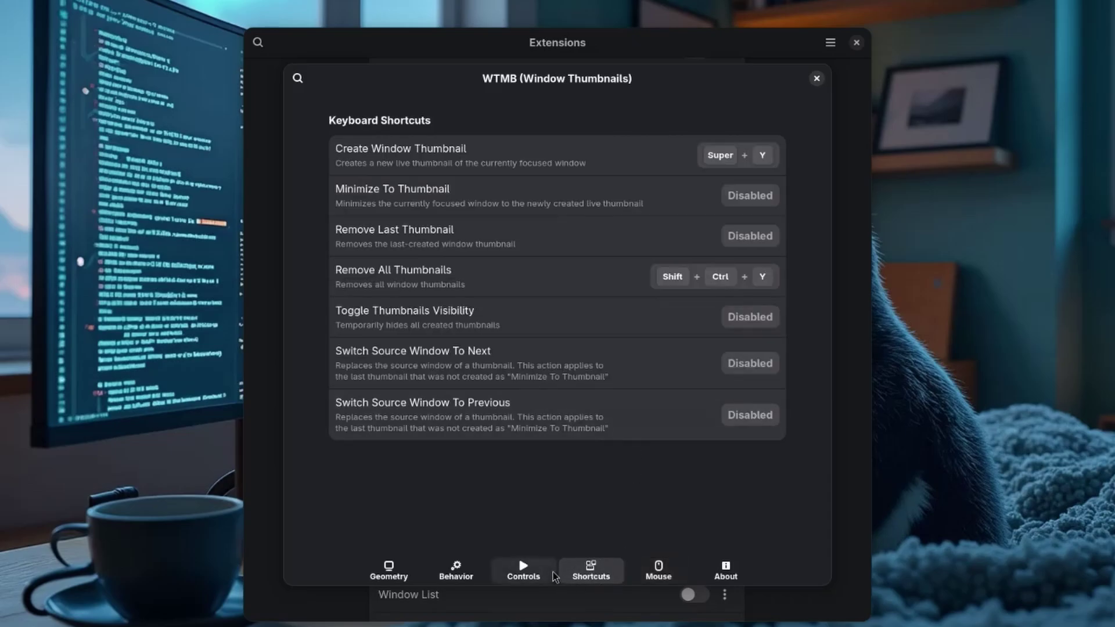
{"action": "left_click", "coordinate": [523, 569]}
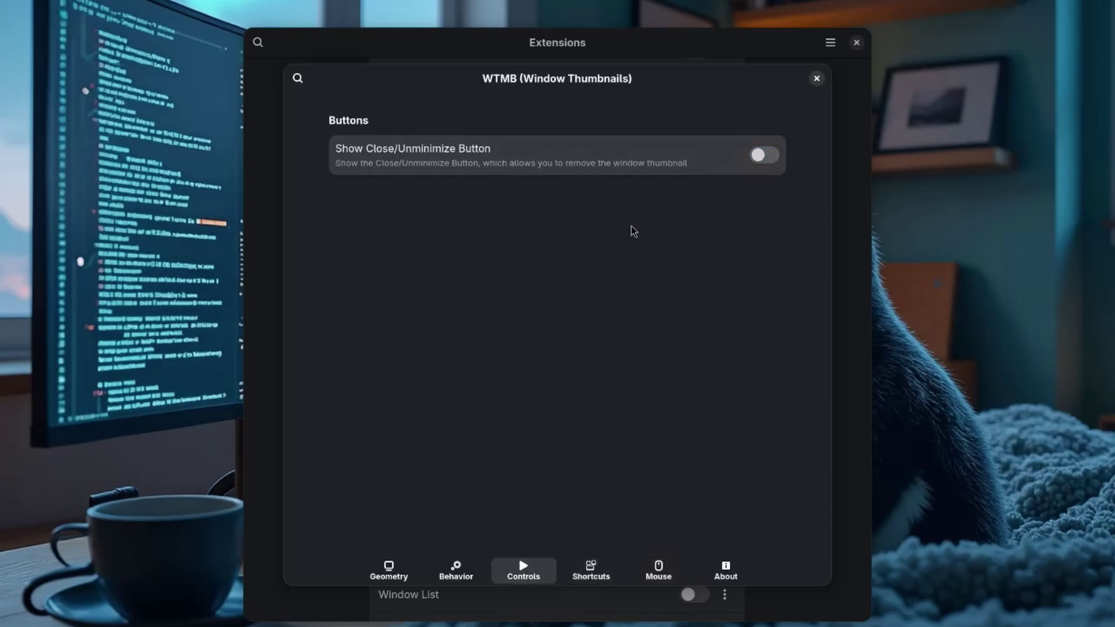
{"action": "left_click", "coordinate": [658, 569]}
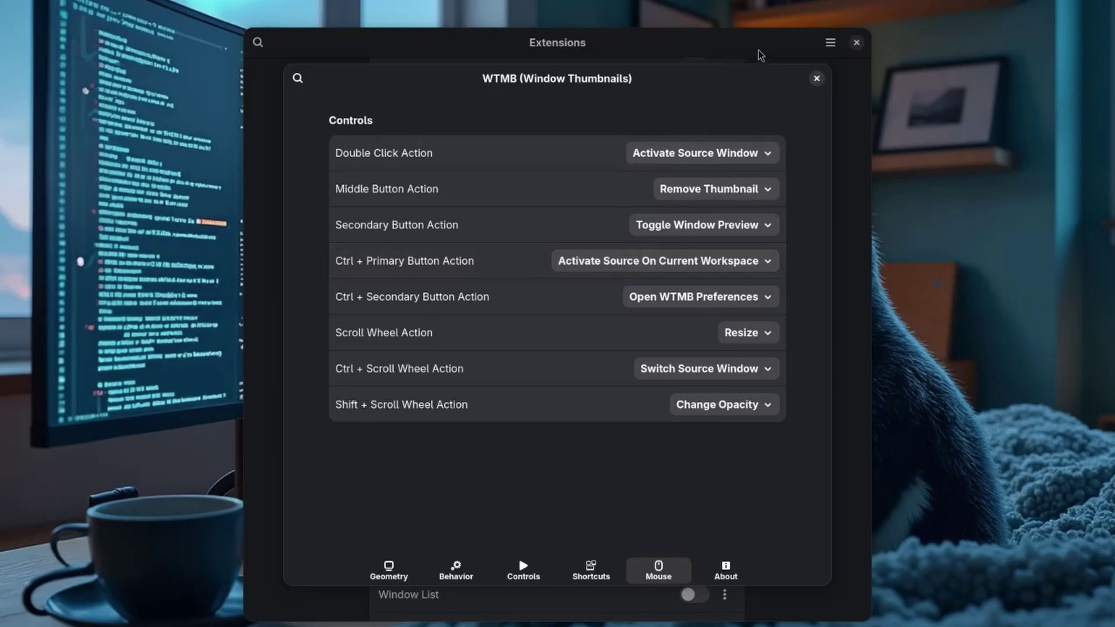
{"action": "left_click", "coordinate": [816, 79]}
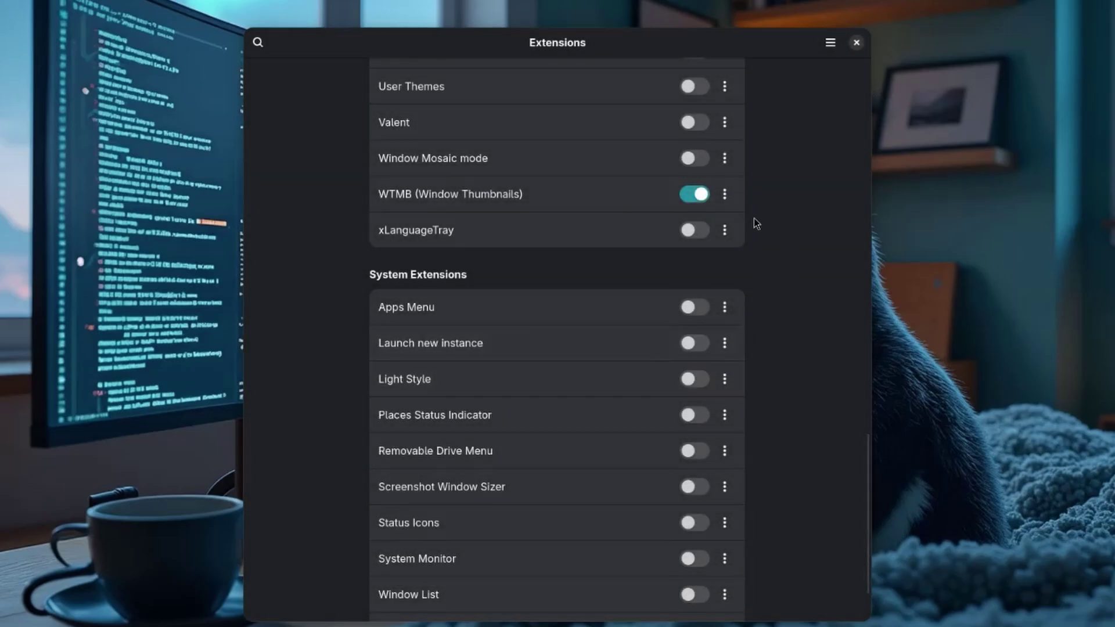
Reopen WTMB settings to view its About page (version 48.0), then go to the empty workspace.
{"action": "left_click", "coordinate": [724, 195]}
{"action": "left_click", "coordinate": [729, 330]}
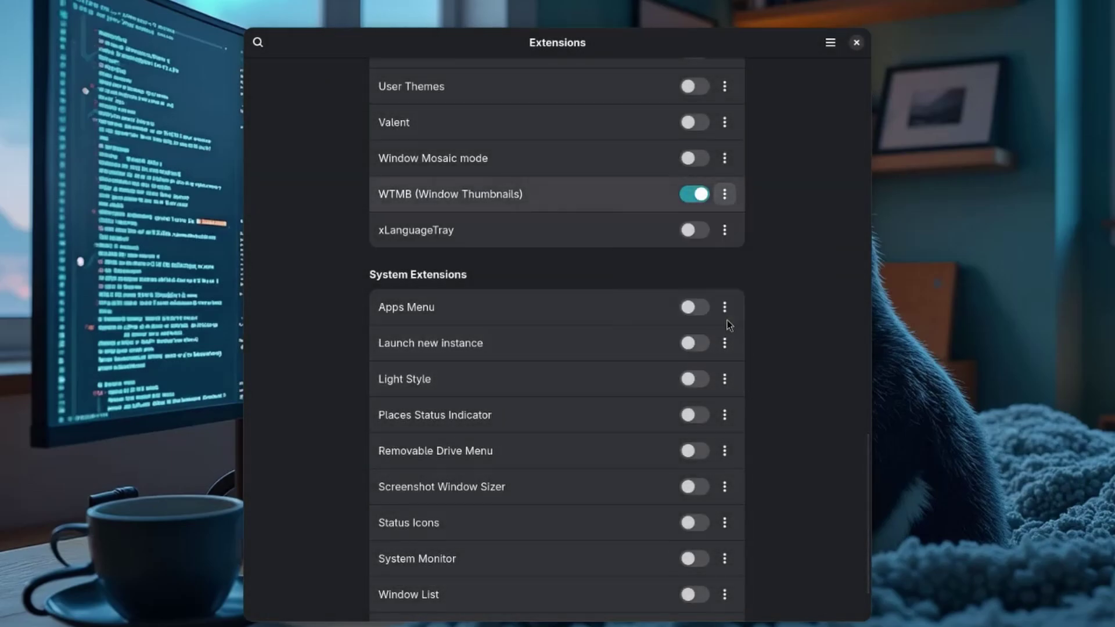
{"action": "left_click", "coordinate": [741, 566]}
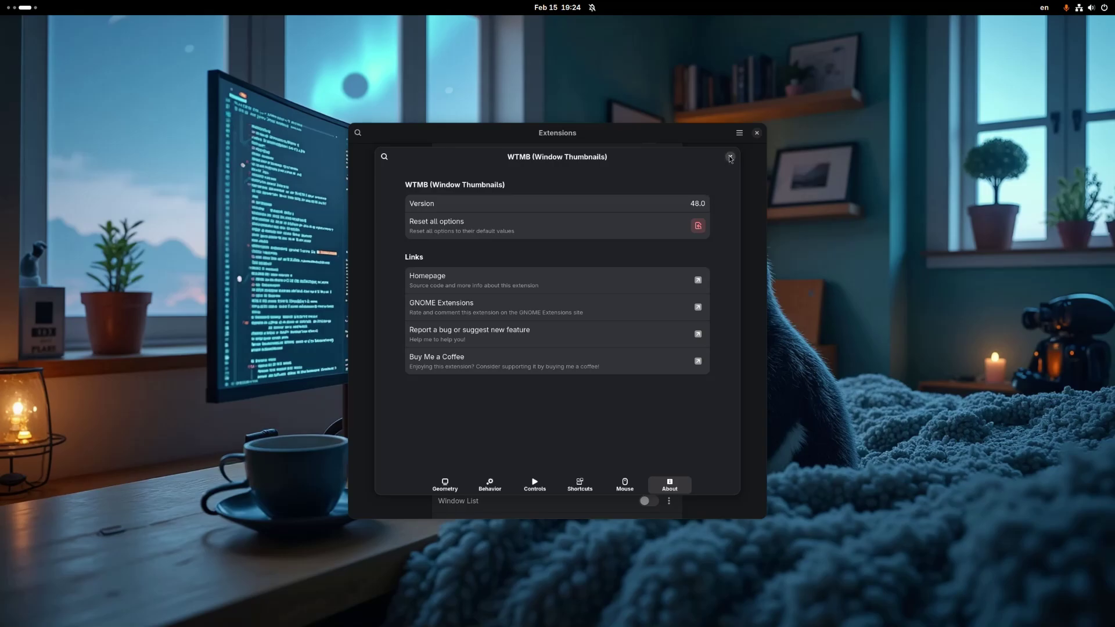
{"action": "key", "text": "super"}
{"action": "scroll", "coordinate": [652, 211], "scroll_direction": "down", "scroll_amount": 1}
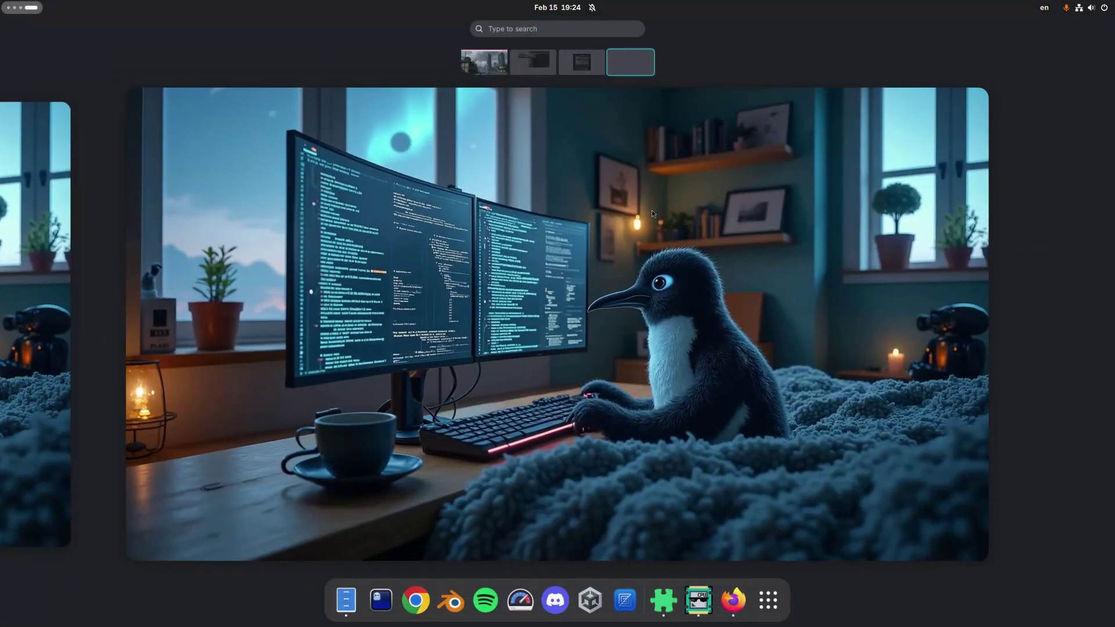
Play mii-video.mp4 from Files, then move to the empty workspace showing its thumbnail.
{"action": "left_click", "coordinate": [346, 600]}
{"action": "scroll", "coordinate": [550, 336], "scroll_direction": "down", "scroll_amount": 4}
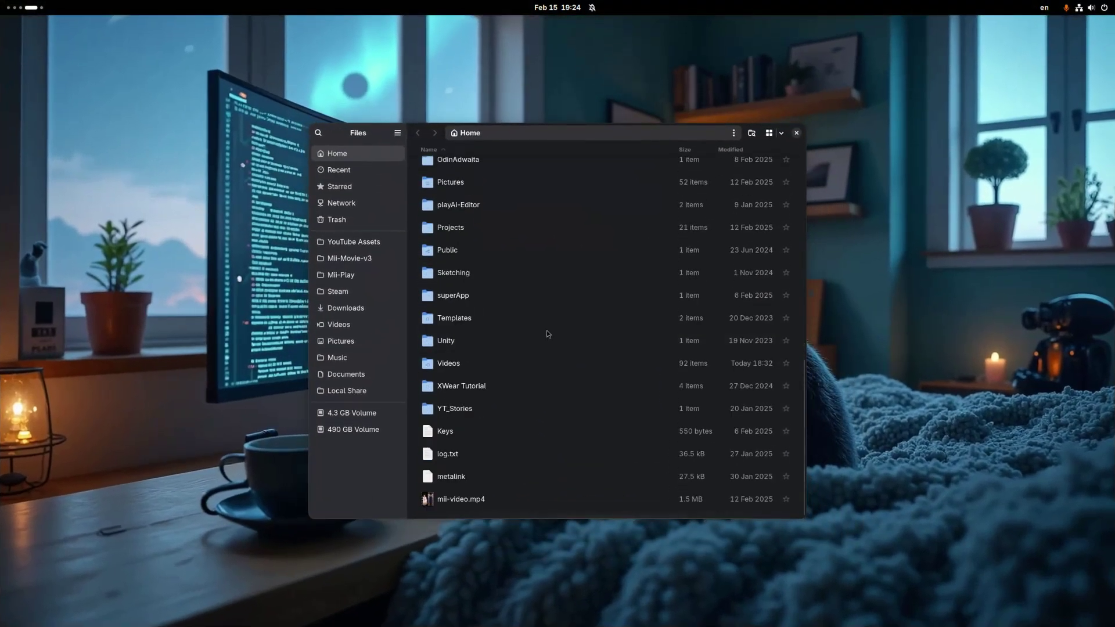
{"action": "double_click", "coordinate": [469, 500]}
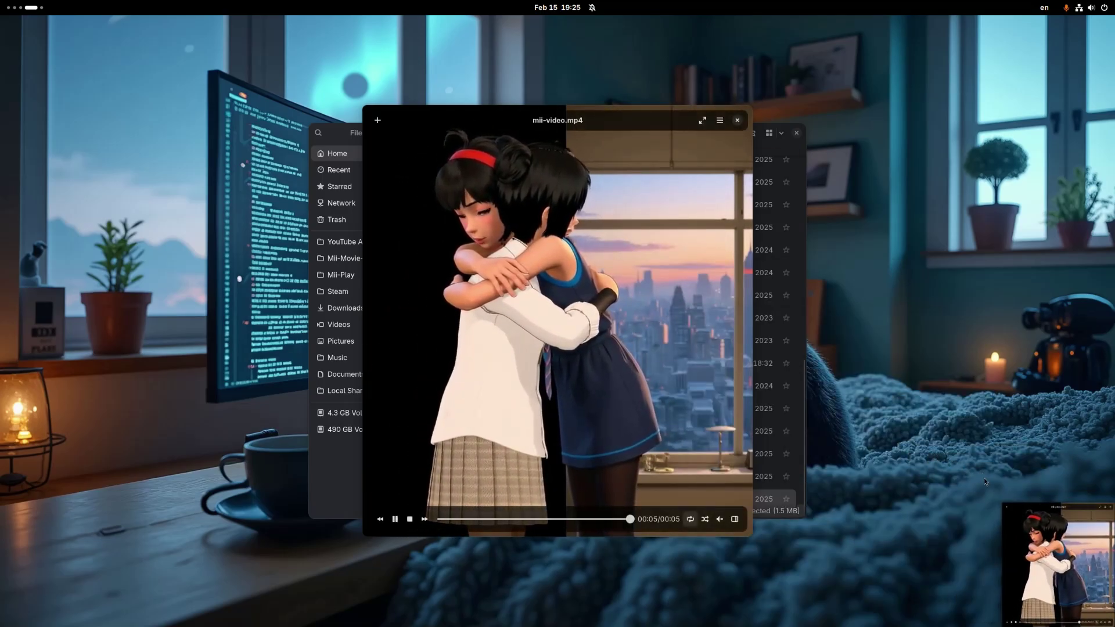
{"action": "key", "text": "super"}
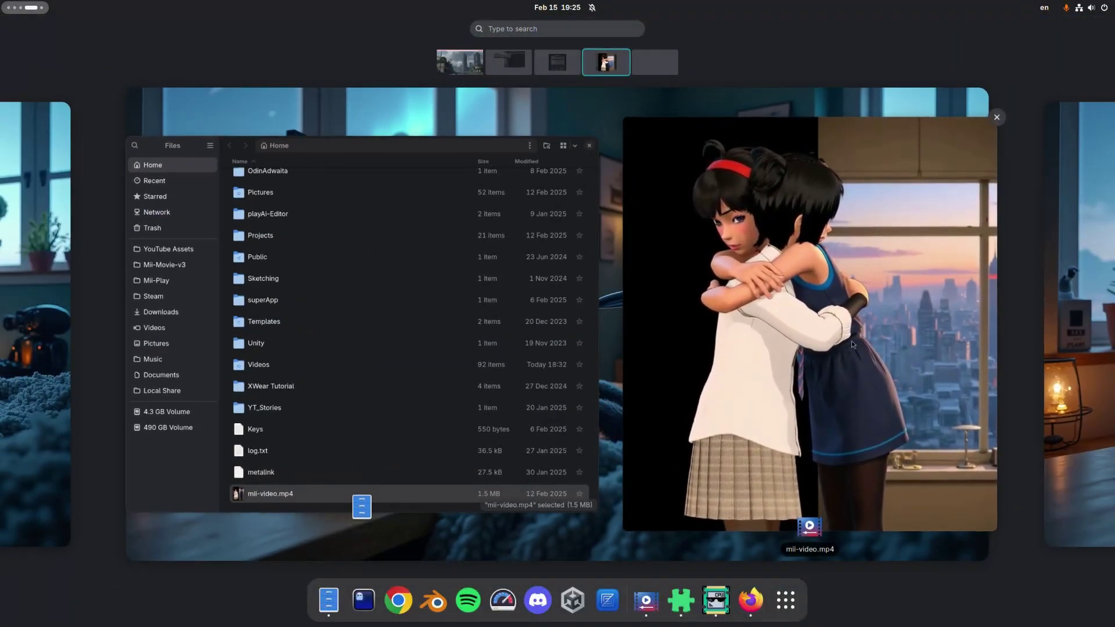
{"action": "scroll", "coordinate": [851, 340], "scroll_direction": "down", "scroll_amount": 1}
{"action": "key", "text": "super"}
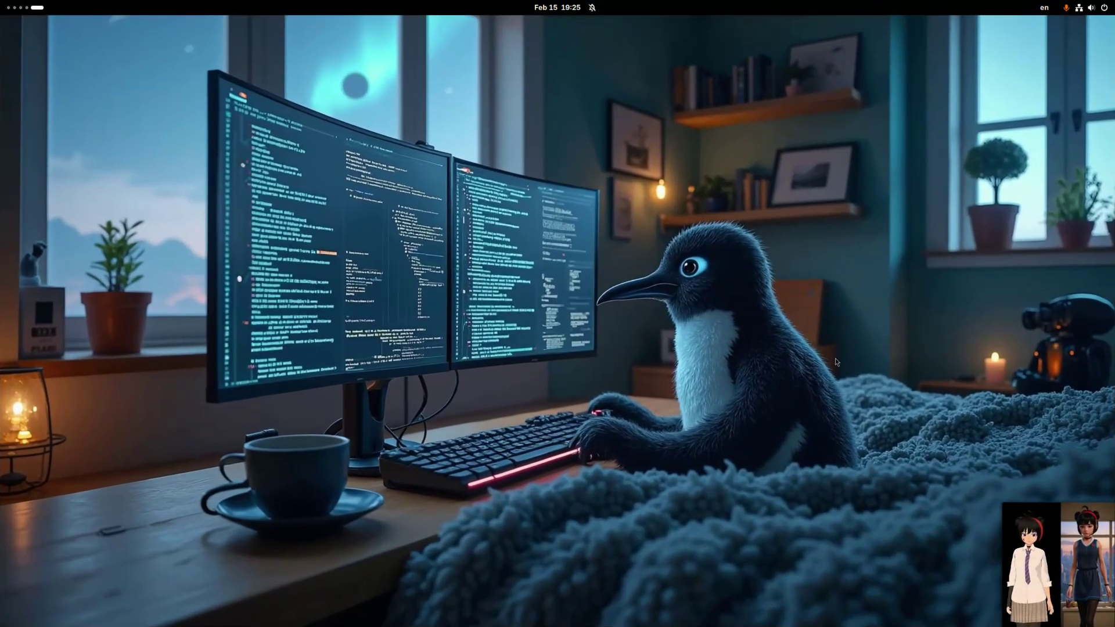
Drag the video thumbnail beside the bookshelf, enlarge it by scrolling, and return to the Files workspace.
{"action": "left_click_drag", "start_coordinate": [1062, 564], "coordinate": [579, 168]}
{"action": "left_click_drag", "start_coordinate": [507, 180], "coordinate": [871, 216]}
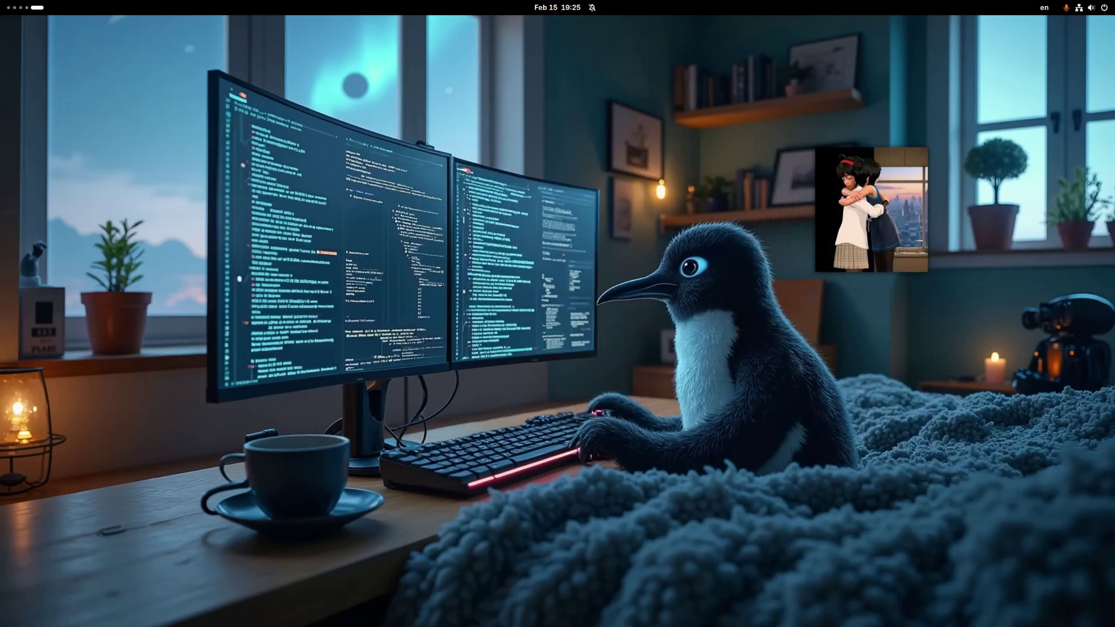
{"action": "scroll", "coordinate": [865, 217], "scroll_direction": "up", "scroll_amount": 5}
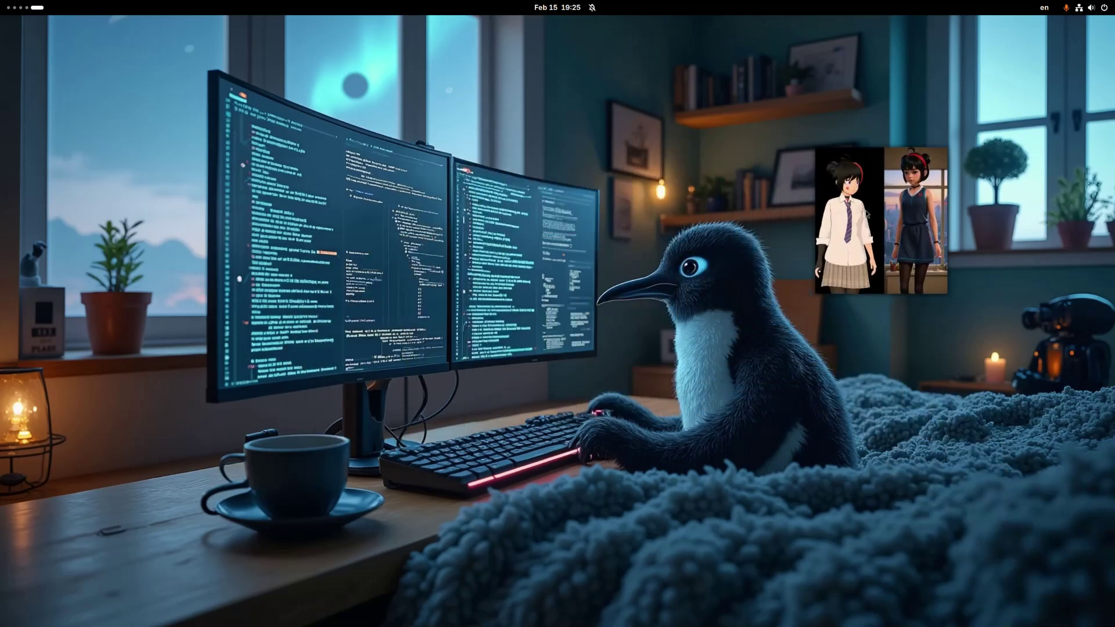
{"action": "scroll", "coordinate": [862, 219], "scroll_direction": "up", "scroll_amount": 3}
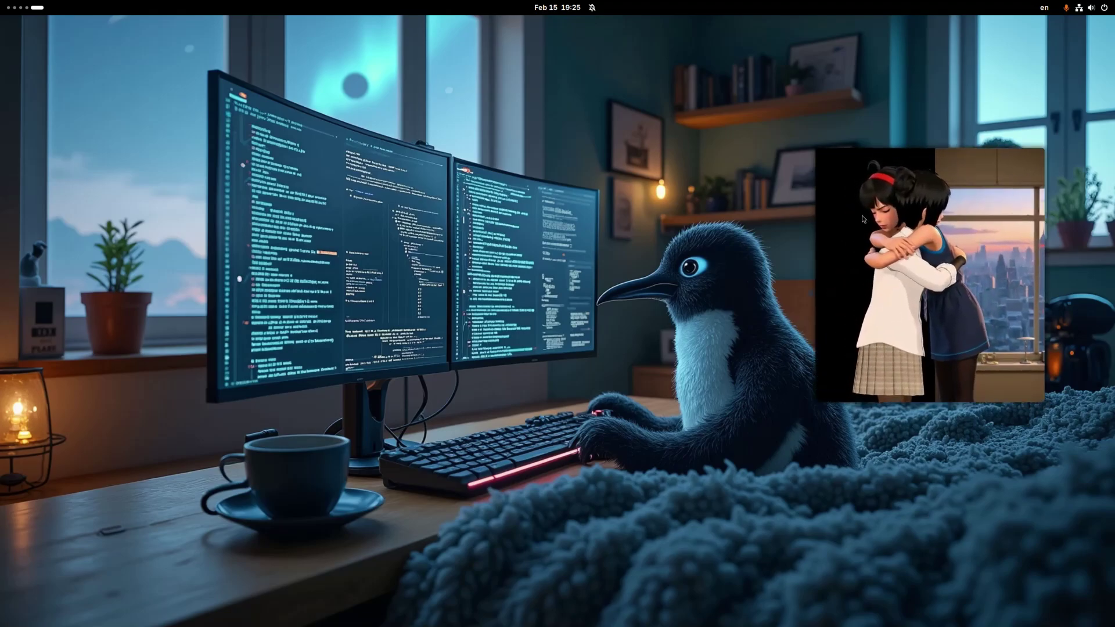
{"action": "scroll", "coordinate": [862, 219], "scroll_direction": "down", "scroll_amount": 4}
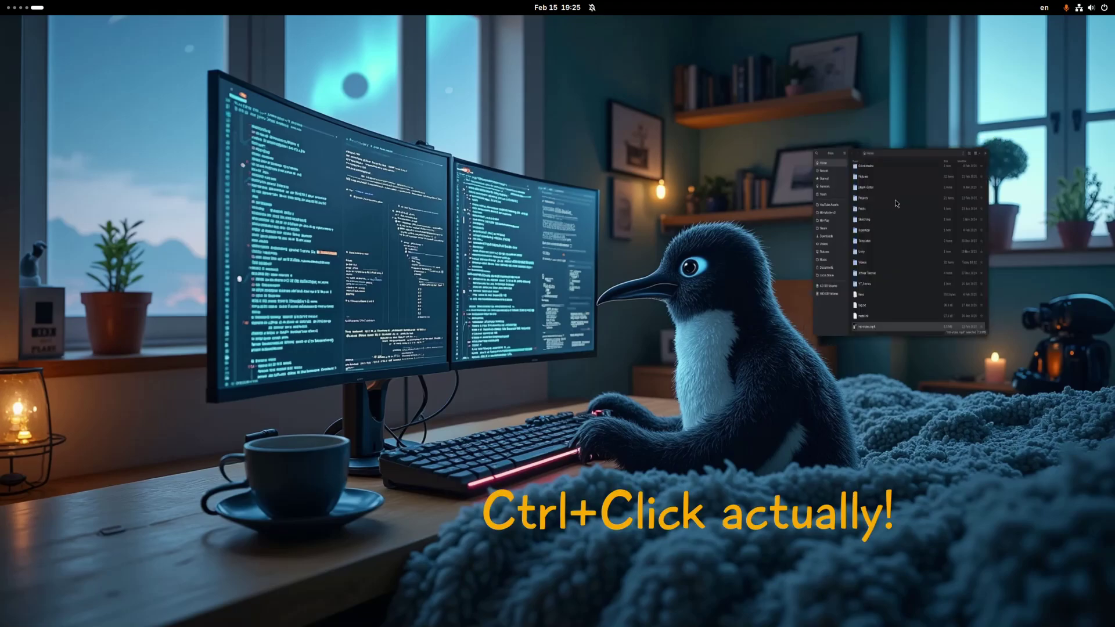
{"action": "key", "text": "super+Page_Up"}
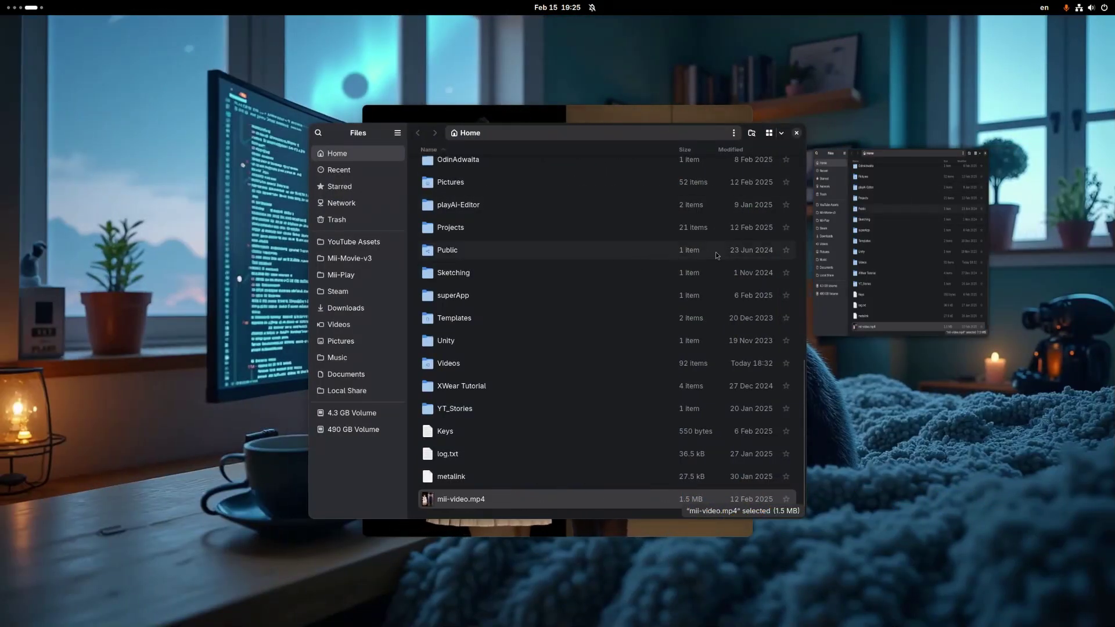